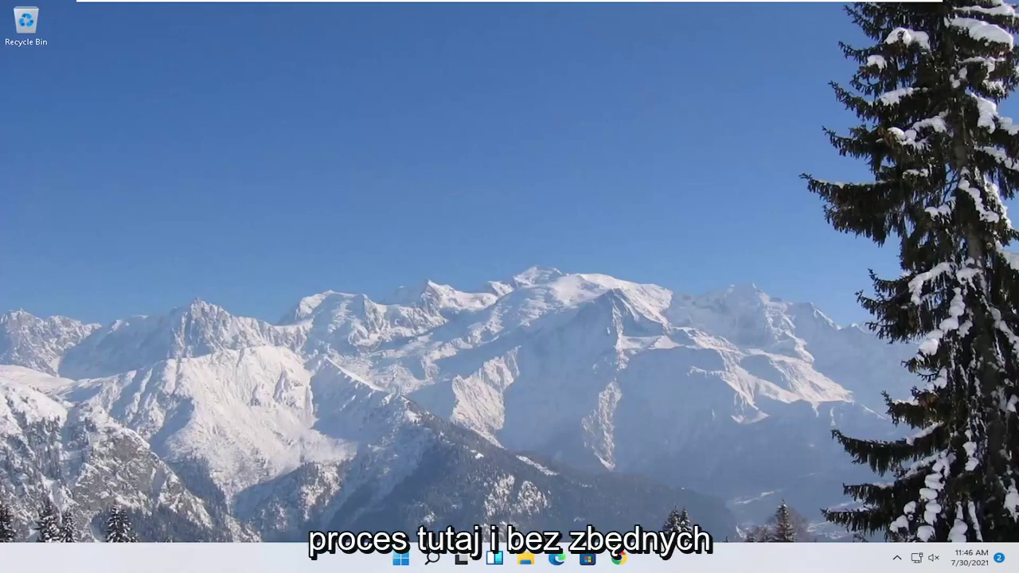
Step: Find 'device manager' in Windows search and launch Device Manager
left_click(430, 561)
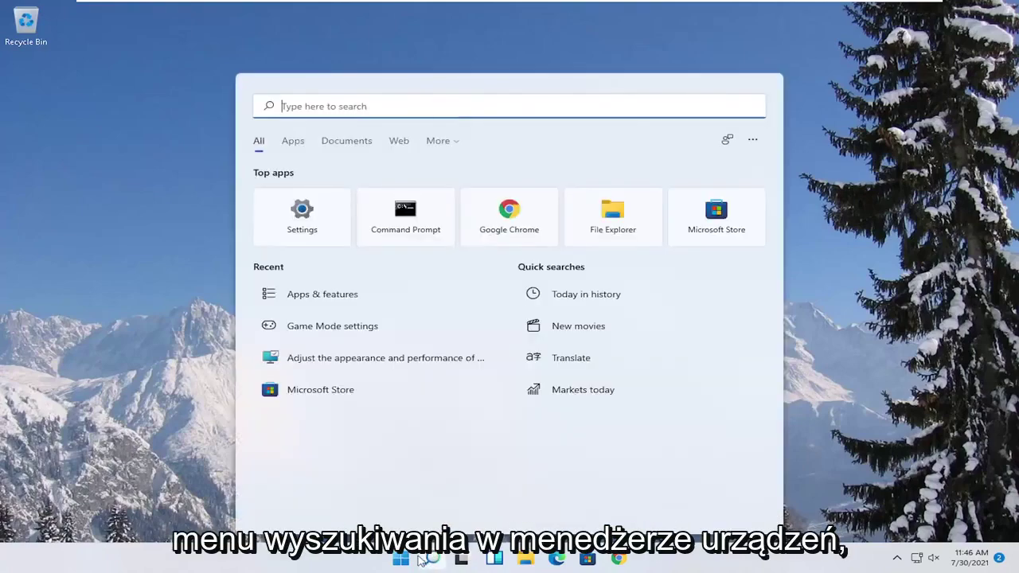
type("dev")
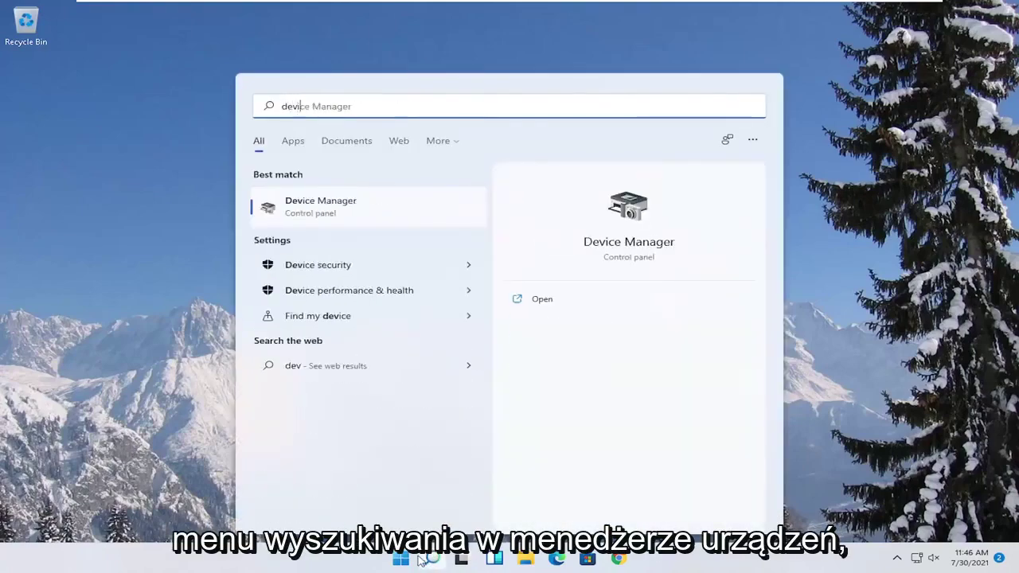
type("ice manager")
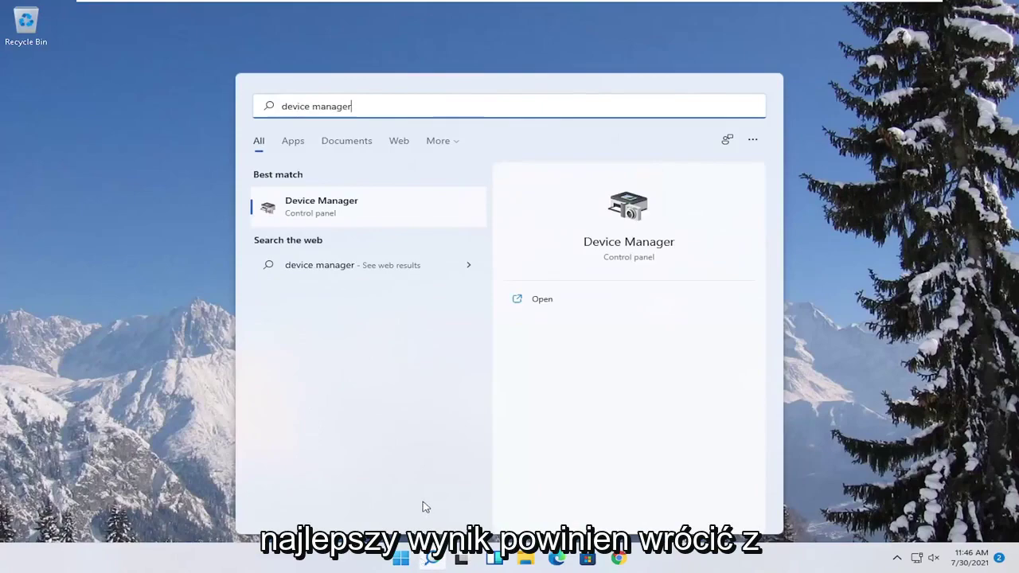
left_click(341, 211)
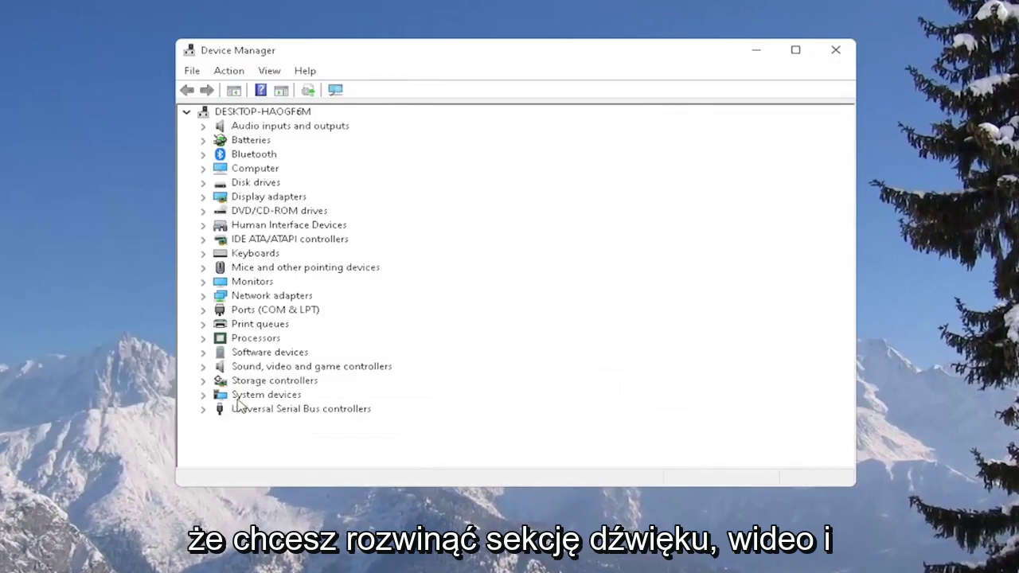
Step: Expand Sound, video and game controllers and bring up the High Definition Audio Device's actions
left_click(338, 368)
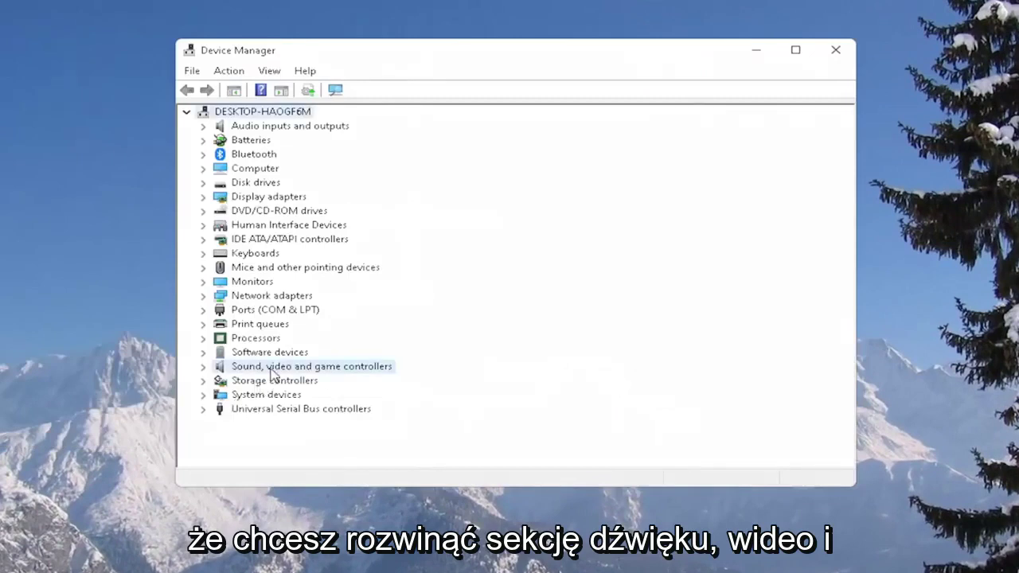
double_click(341, 369)
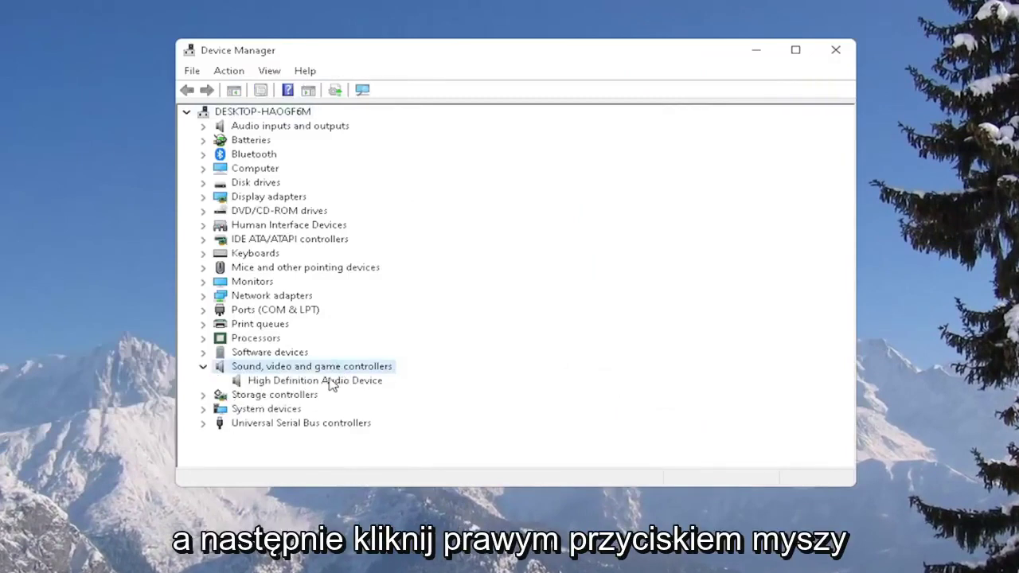
right_click(317, 383)
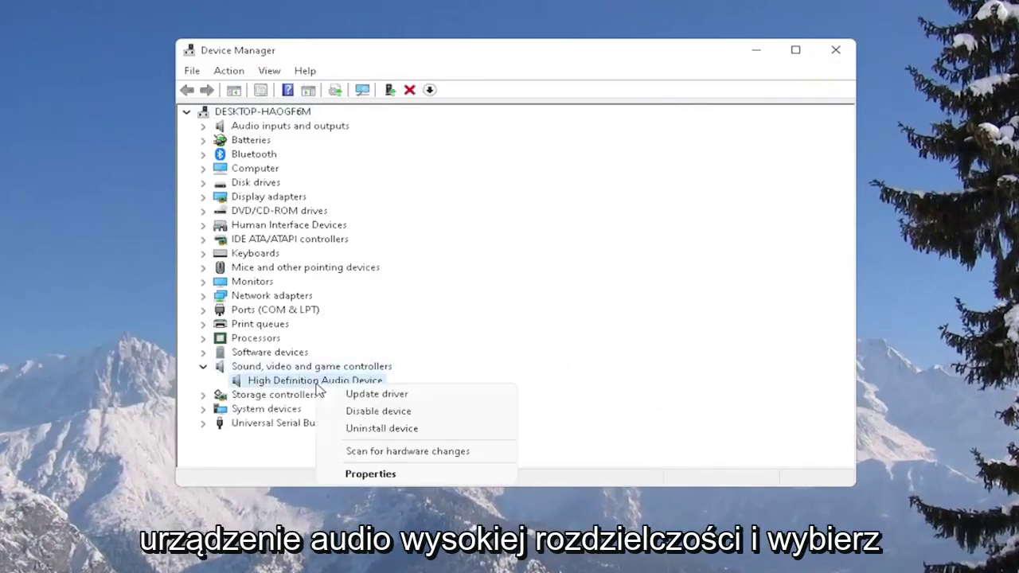
Step: Reinstall the High Definition Audio Device driver from the computer's compatible driver list, accepting the warning
left_click(356, 396)
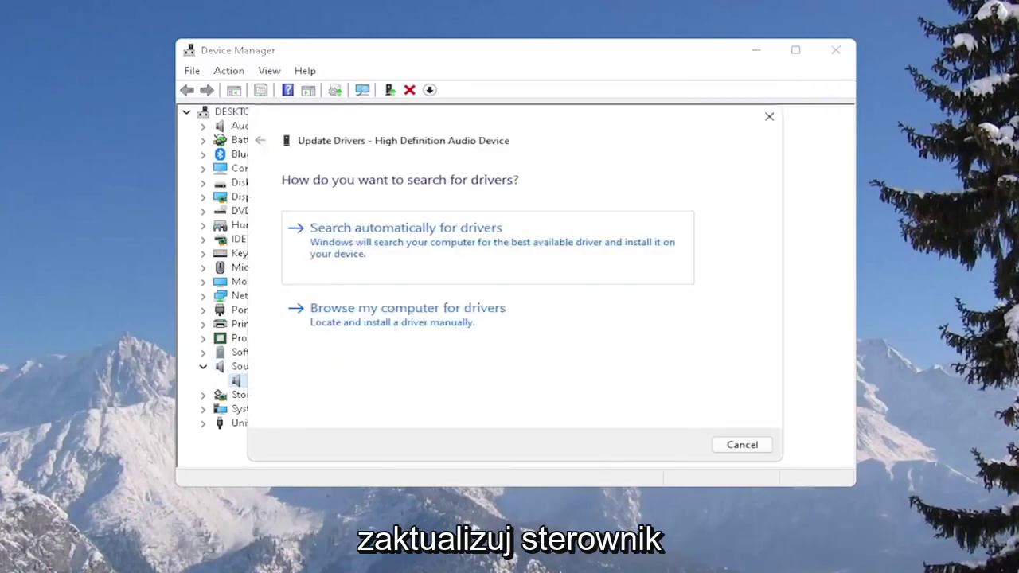
left_click(405, 316)
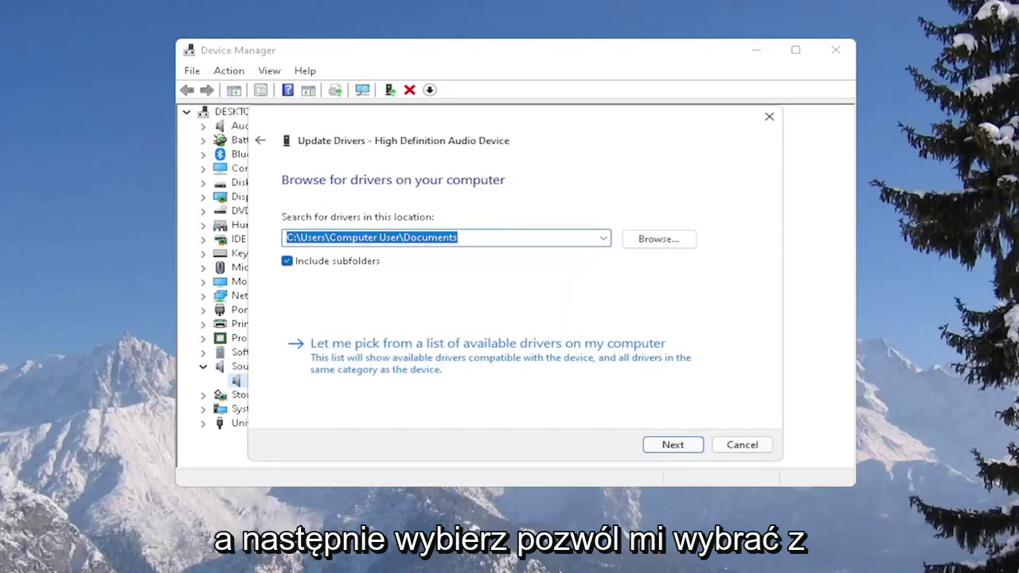
left_click(472, 354)
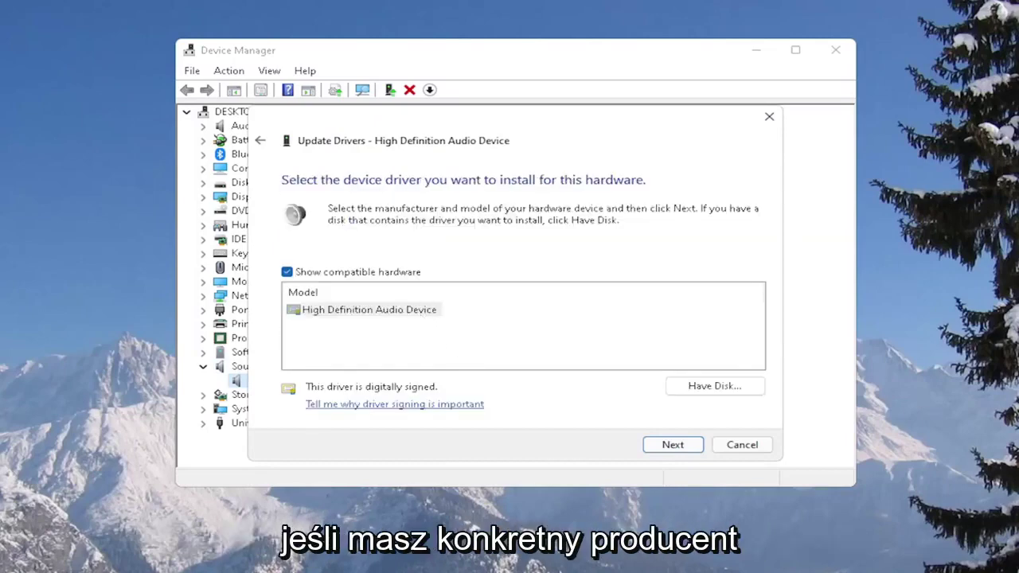
left_click(349, 312)
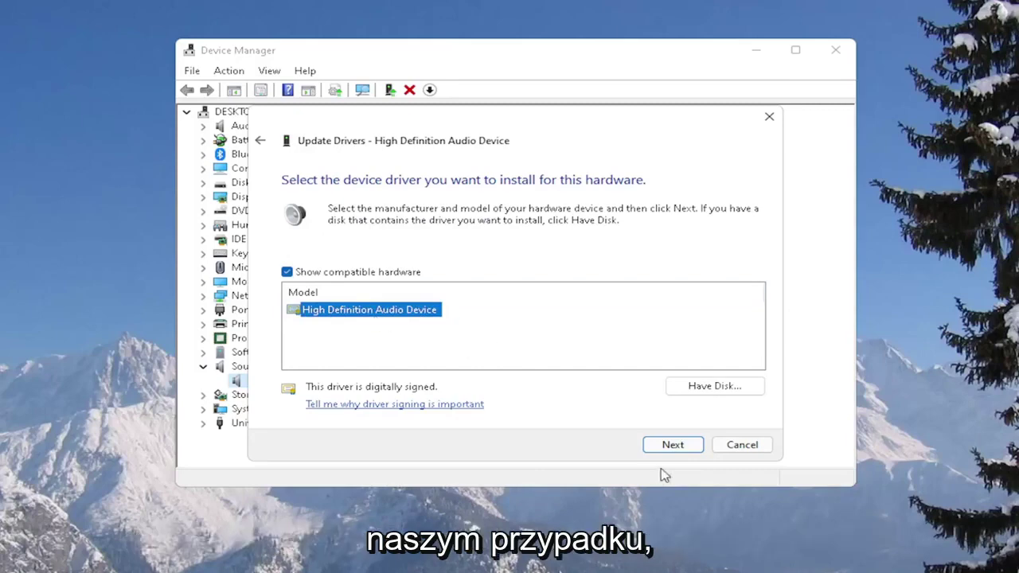
left_click(673, 447)
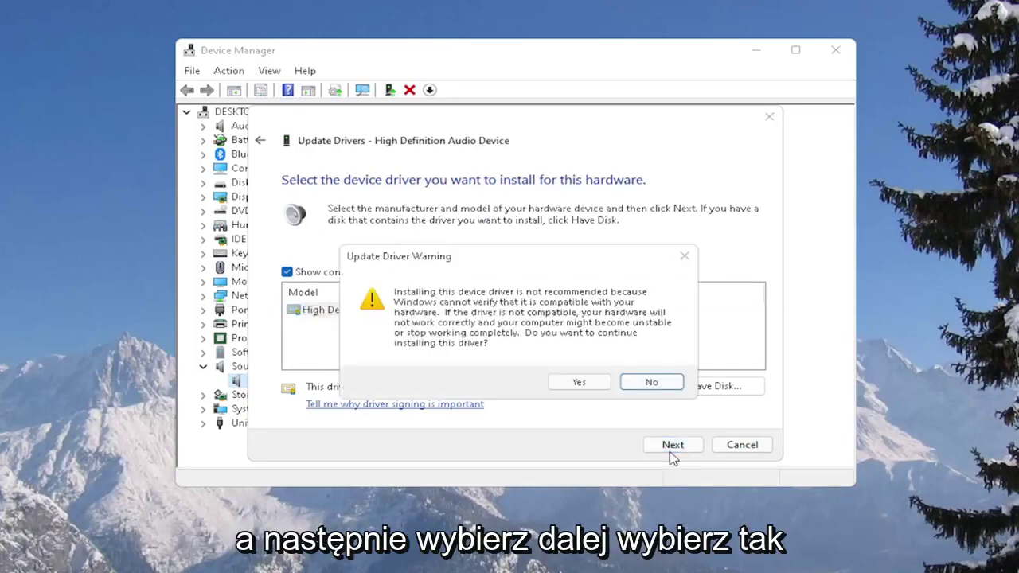
left_click(579, 384)
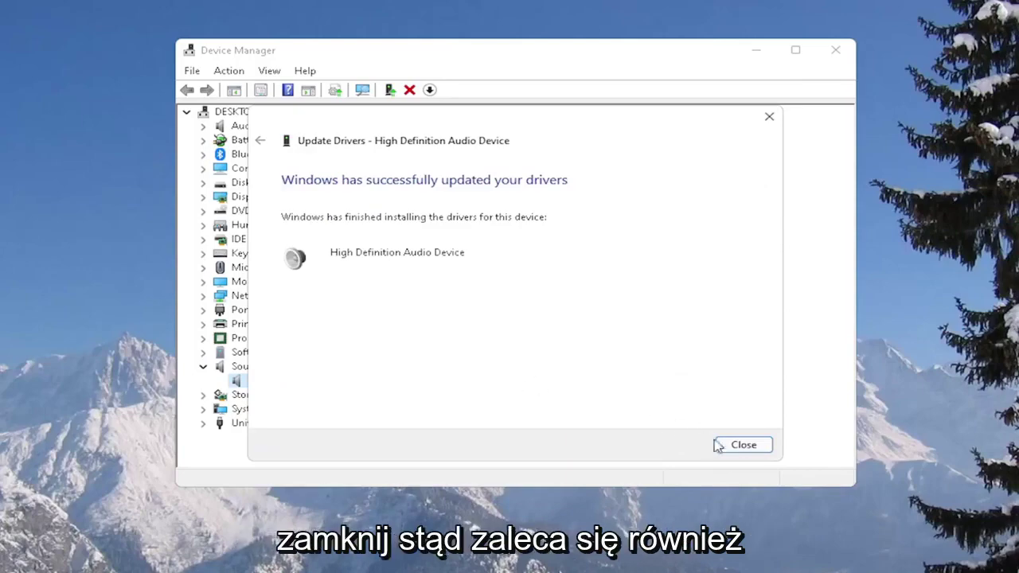
left_click(742, 444)
Step: Close the Device Manager window
left_click(785, 64)
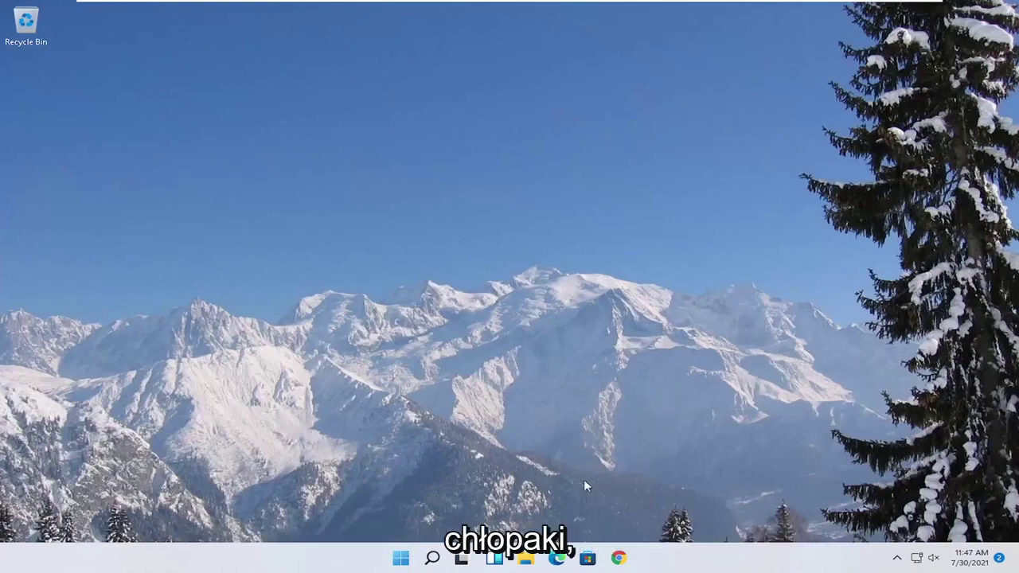
Step: Open Control Panel from search in Large icons view and launch its Sound settings
left_click(431, 558)
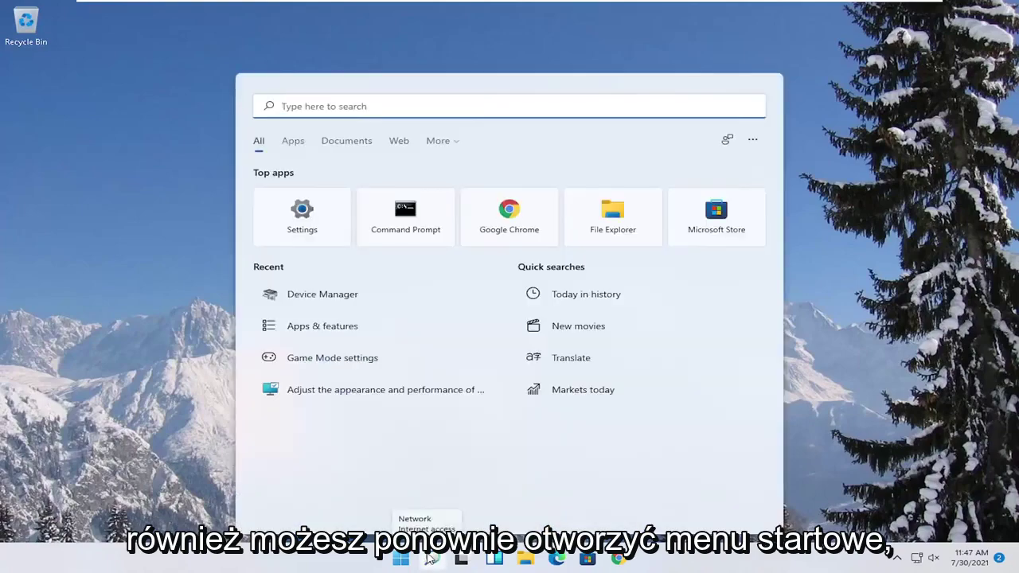
type("contro, panel")
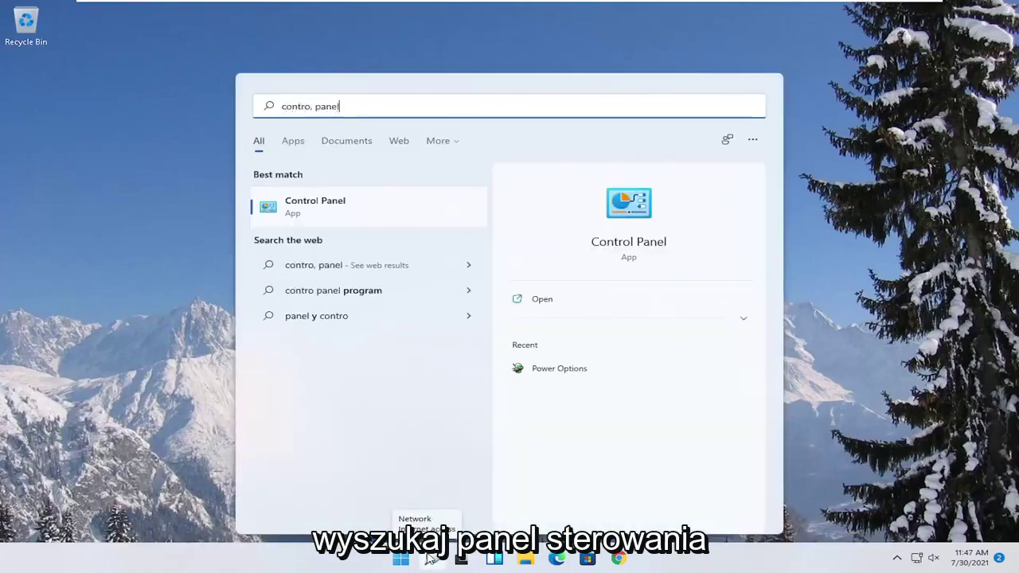
left_click(363, 220)
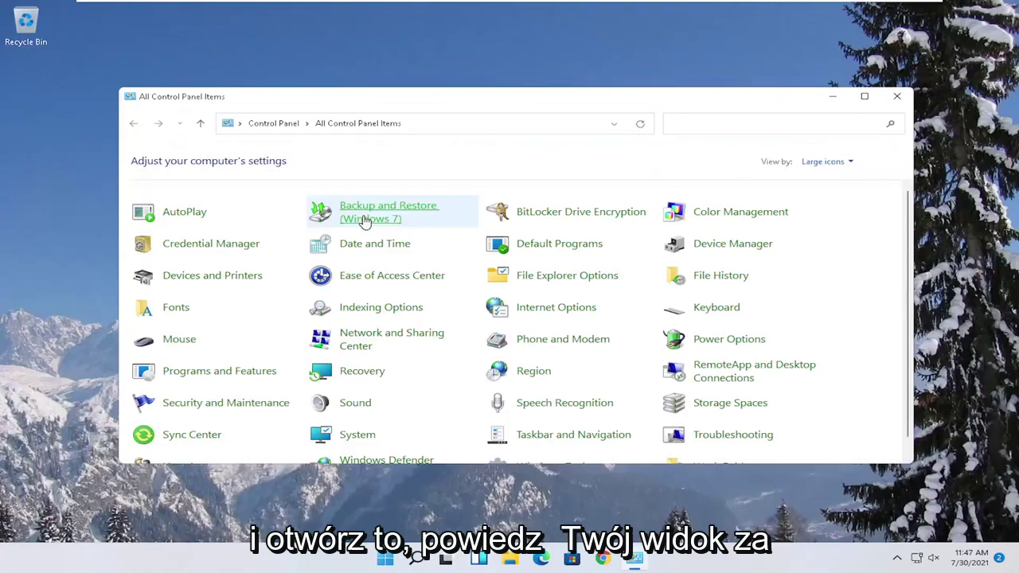
left_click(866, 135)
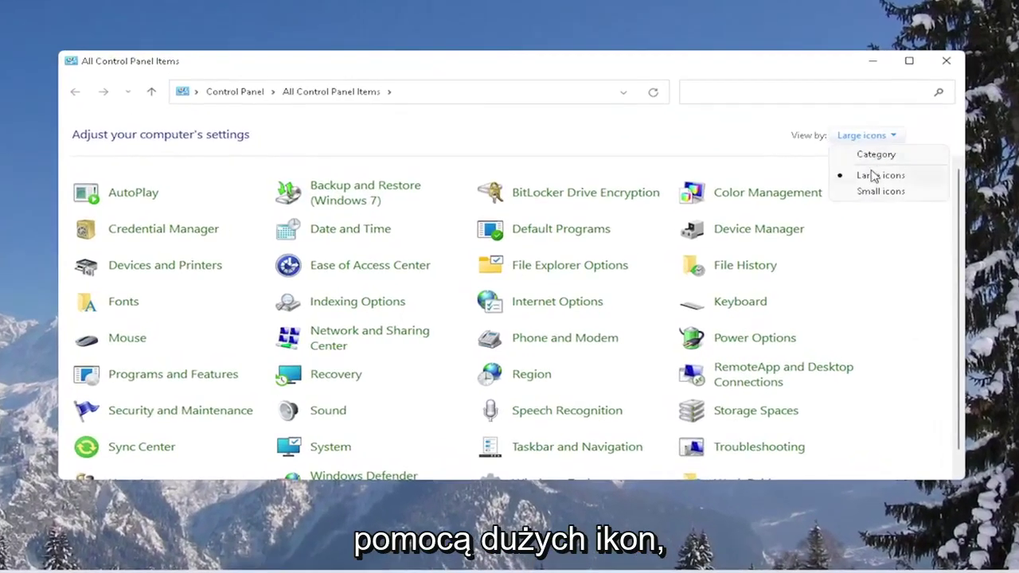
left_click(872, 173)
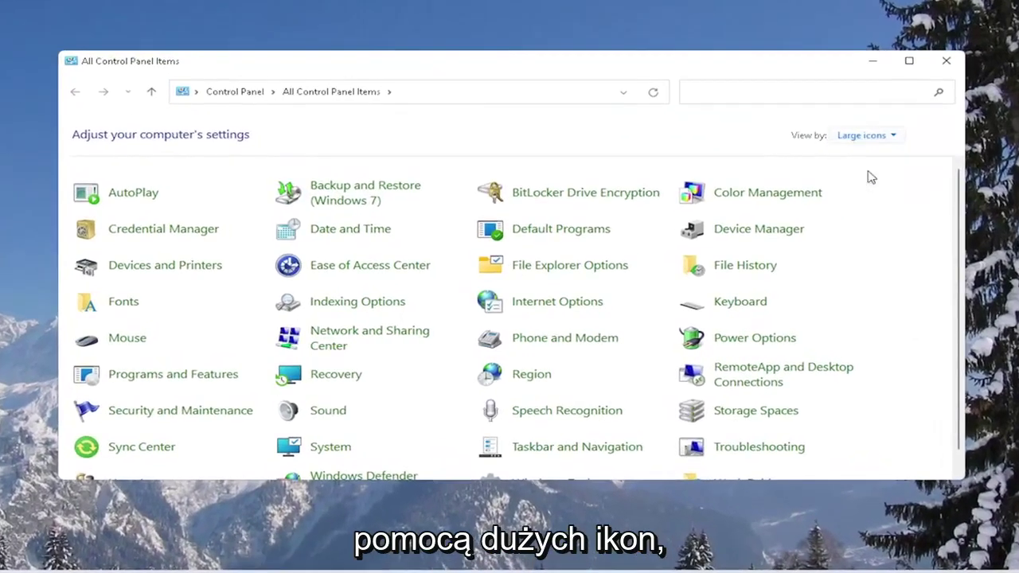
left_click(329, 413)
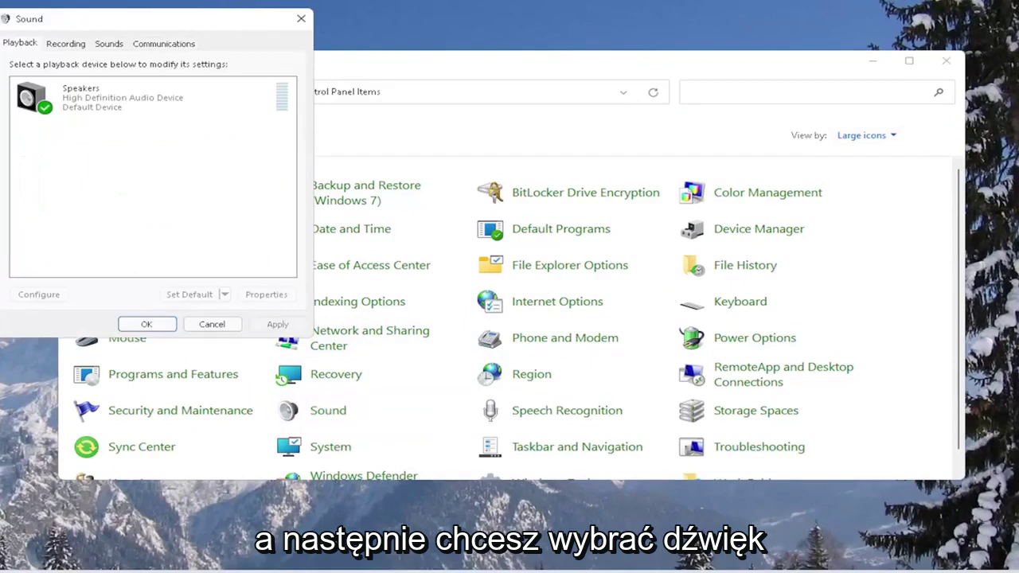
Step: Select the Speakers playback device and check its speaker setup without changing anything
left_click_drag(220, 21, 470, 79)
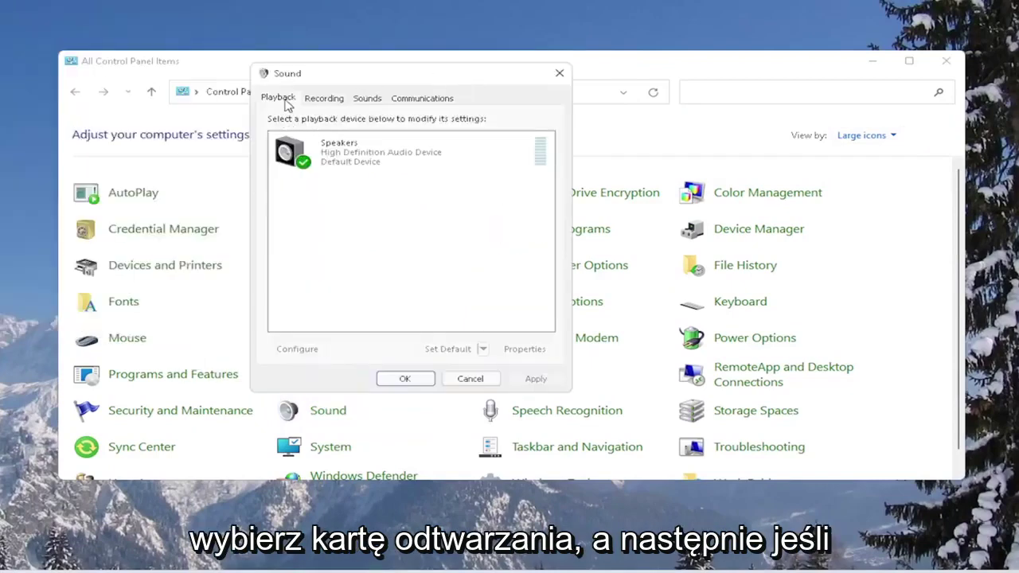
left_click(343, 158)
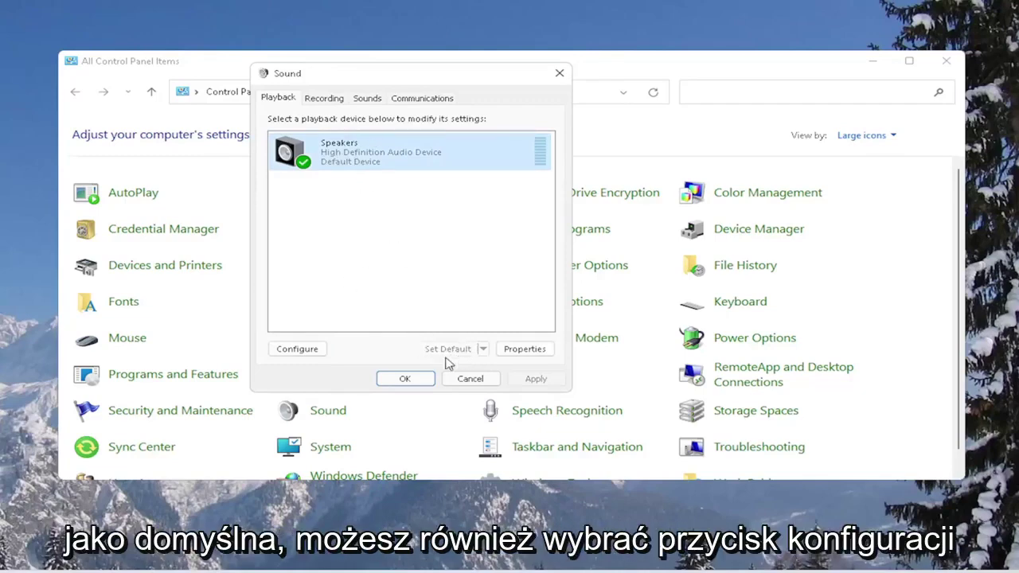
left_click(300, 351)
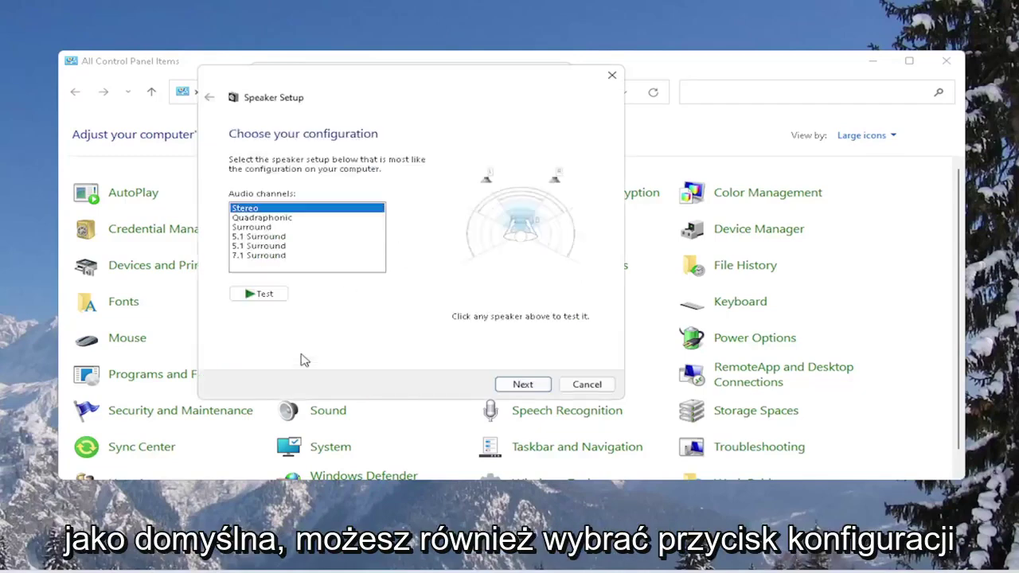
left_click(588, 385)
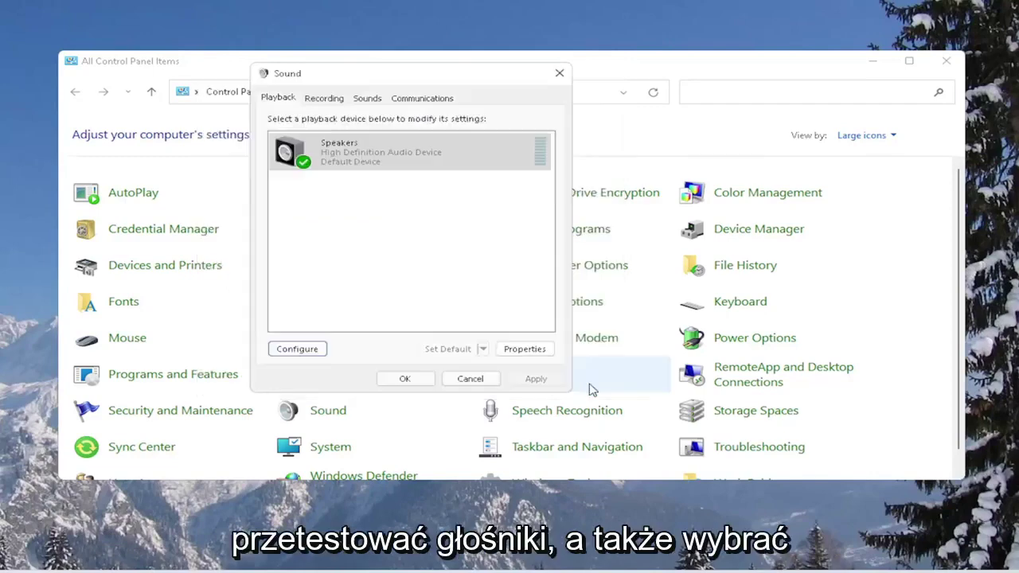
Step: Review the Speakers Properties Advanced format settings and confirm spatial sound is off
left_click(525, 350)
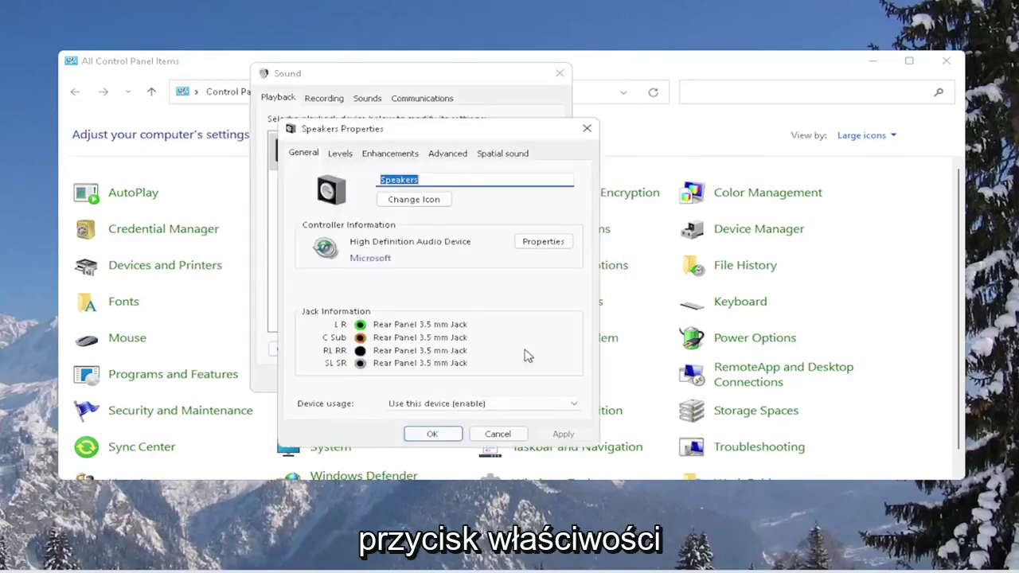
left_click(447, 154)
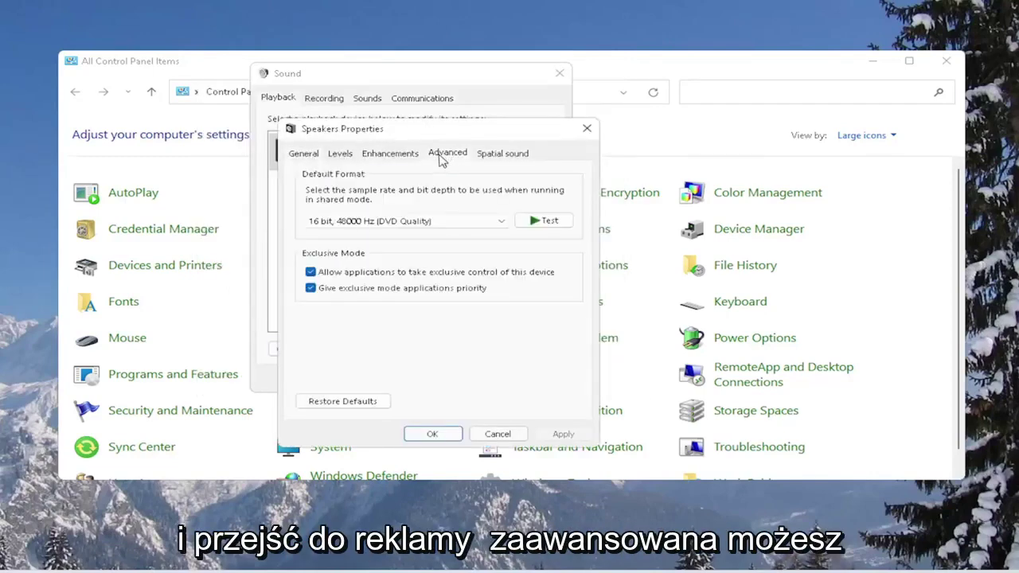
left_click_drag(437, 128, 425, 91)
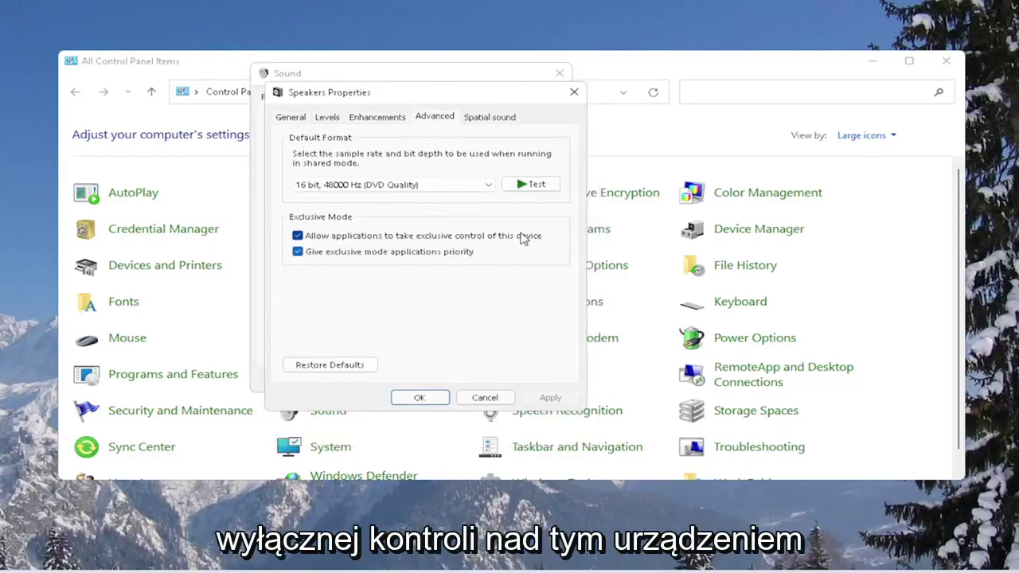
left_click(506, 118)
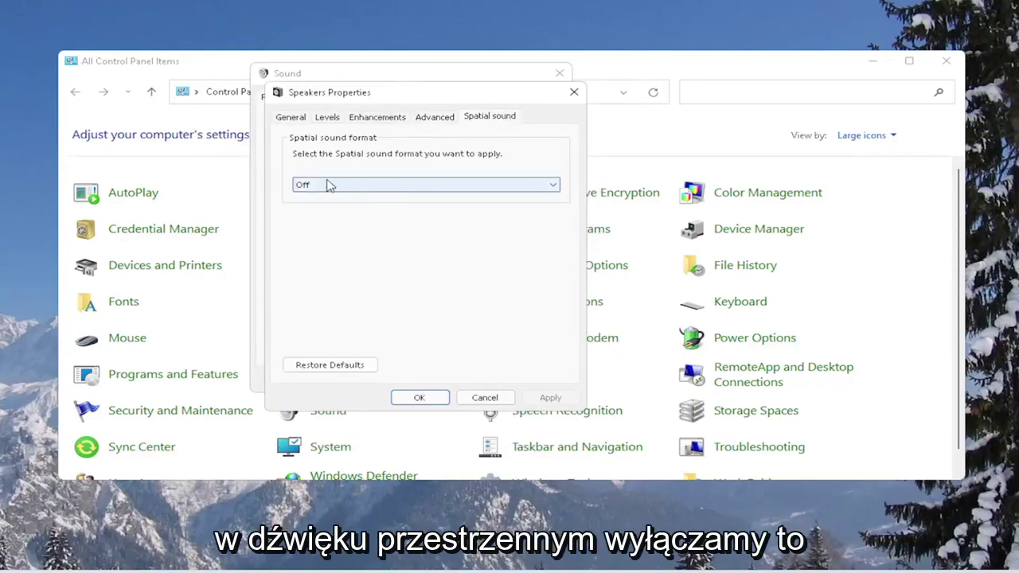
Step: Restore the Speakers enhancement defaults, then close Sound and Control Panel
left_click(380, 118)
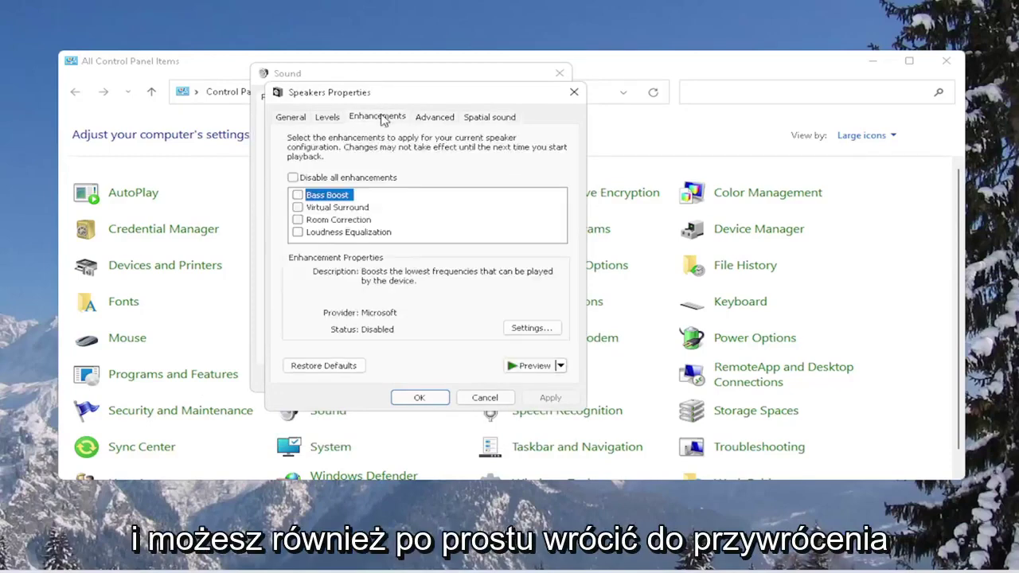
left_click(317, 368)
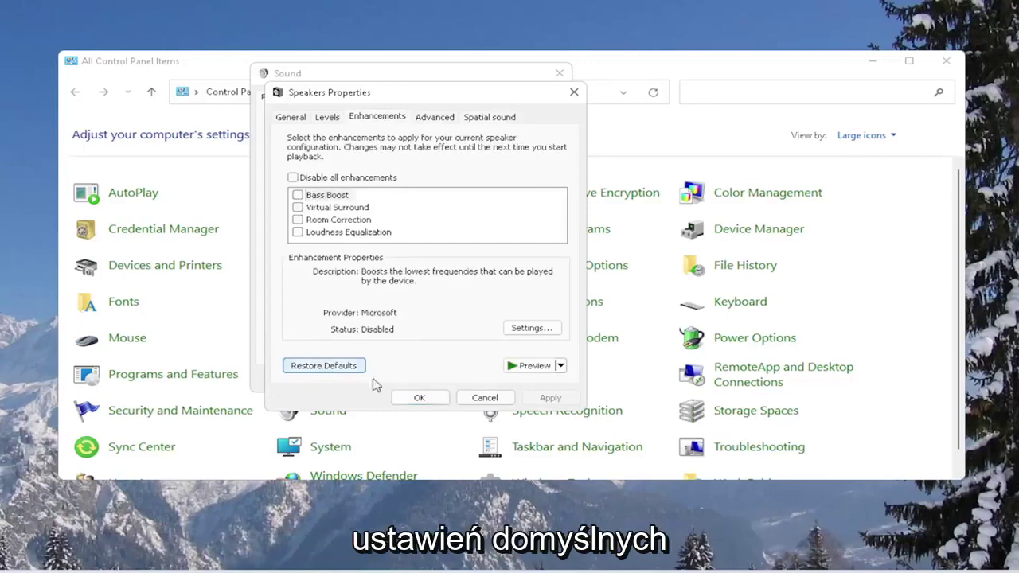
left_click(420, 398)
left_click(406, 379)
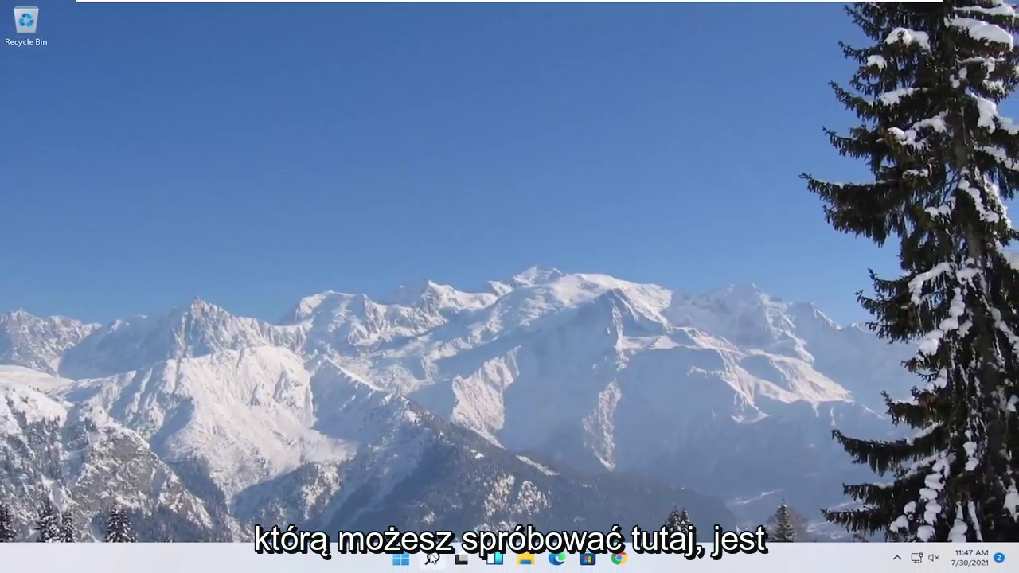
Step: Search 'troubleshoot' and open the Troubleshoot settings page
left_click(403, 560)
type("troubl")
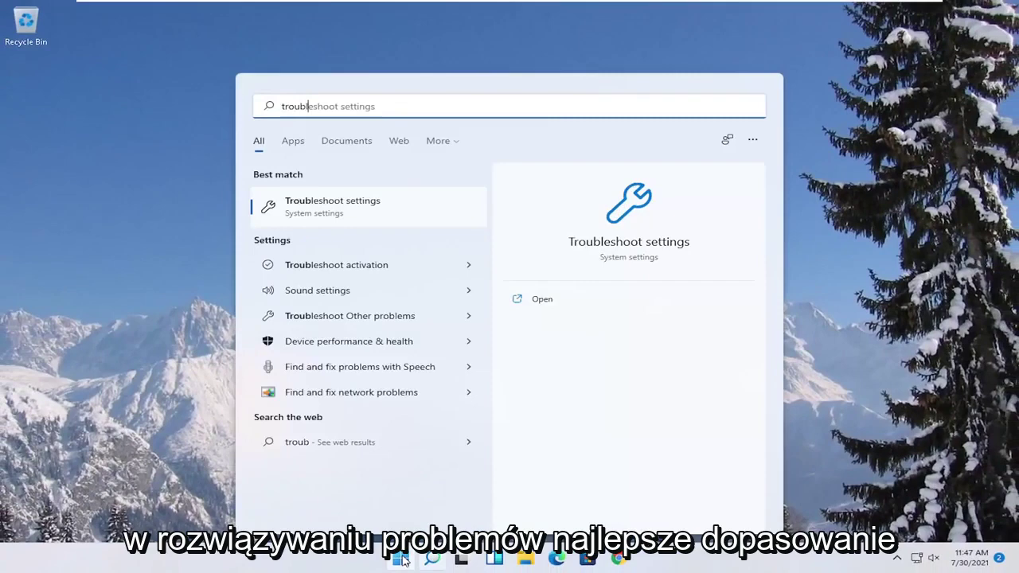
type("eshoot")
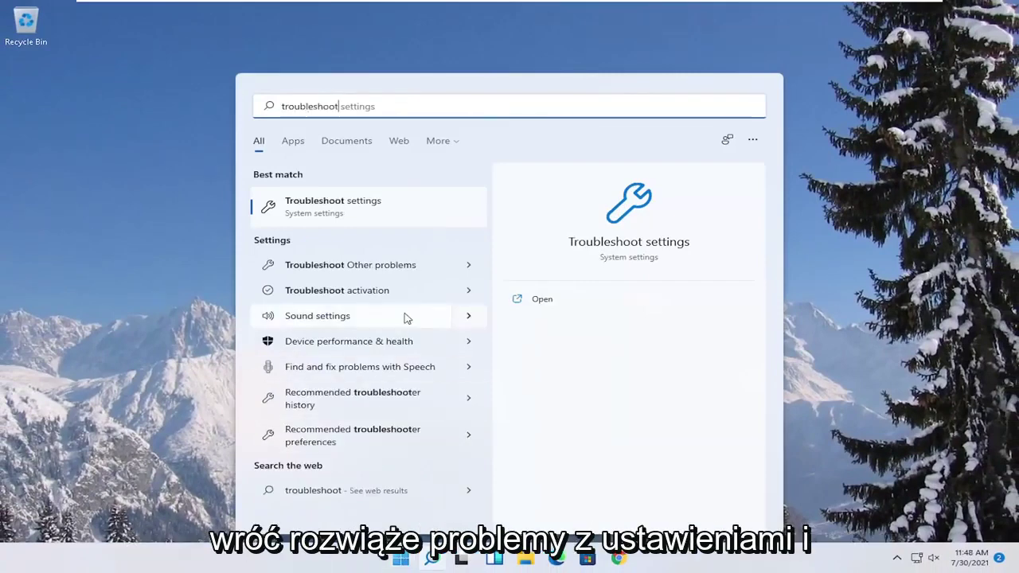
left_click(334, 209)
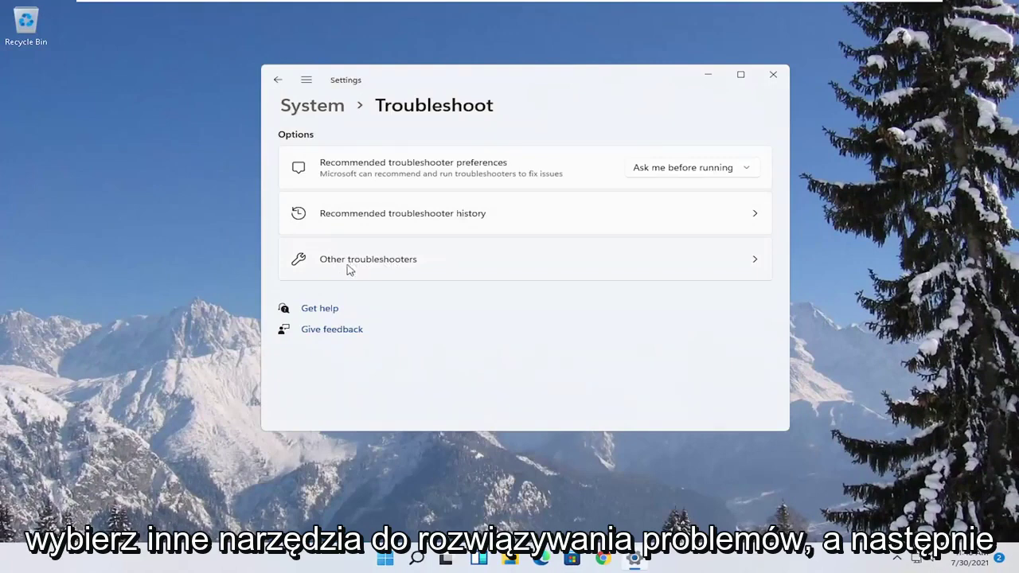
Step: Run the Playing Audio troubleshooter, declining enhancements, then close it and Settings
left_click(407, 265)
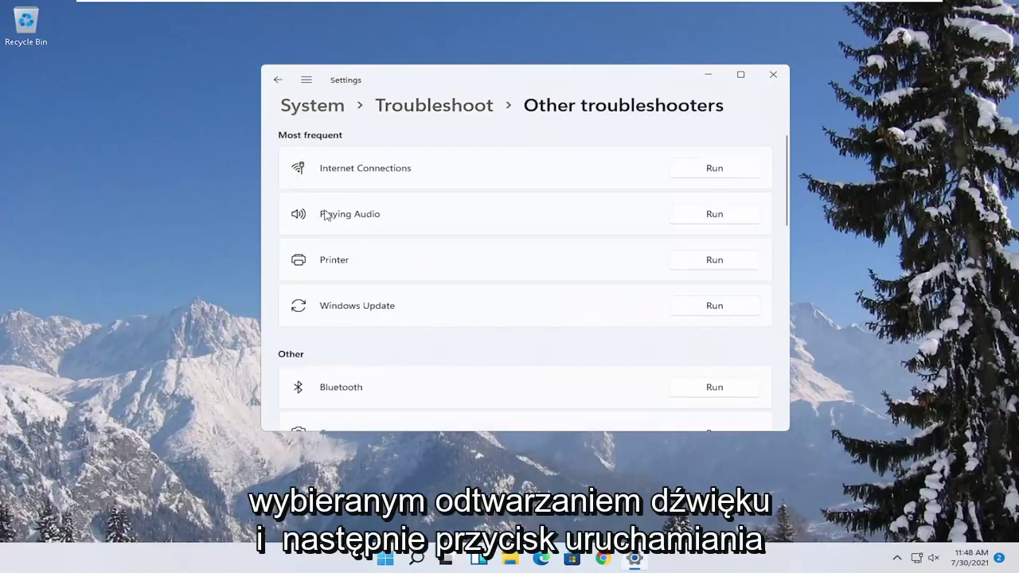
left_click(715, 215)
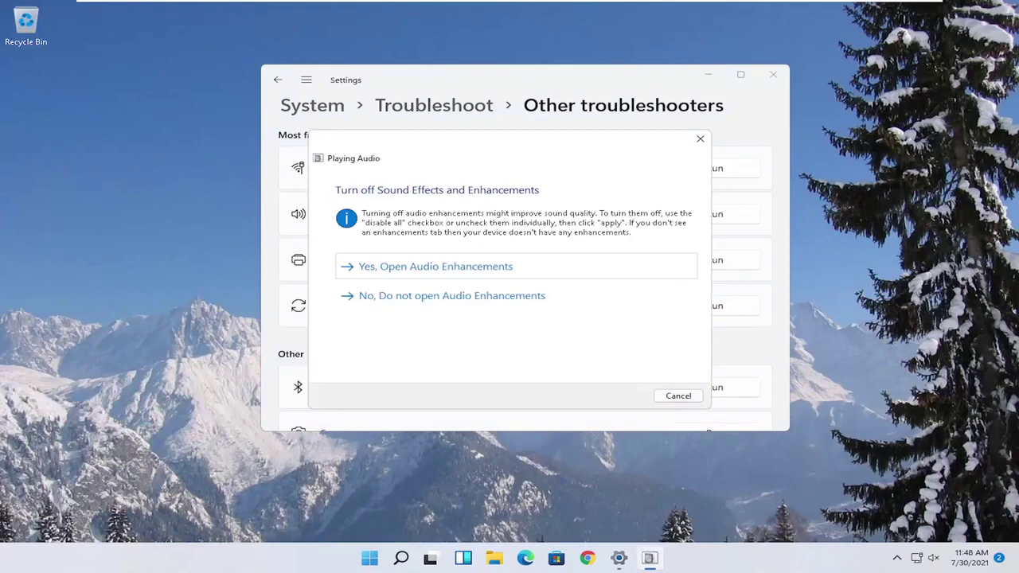
left_click(432, 297)
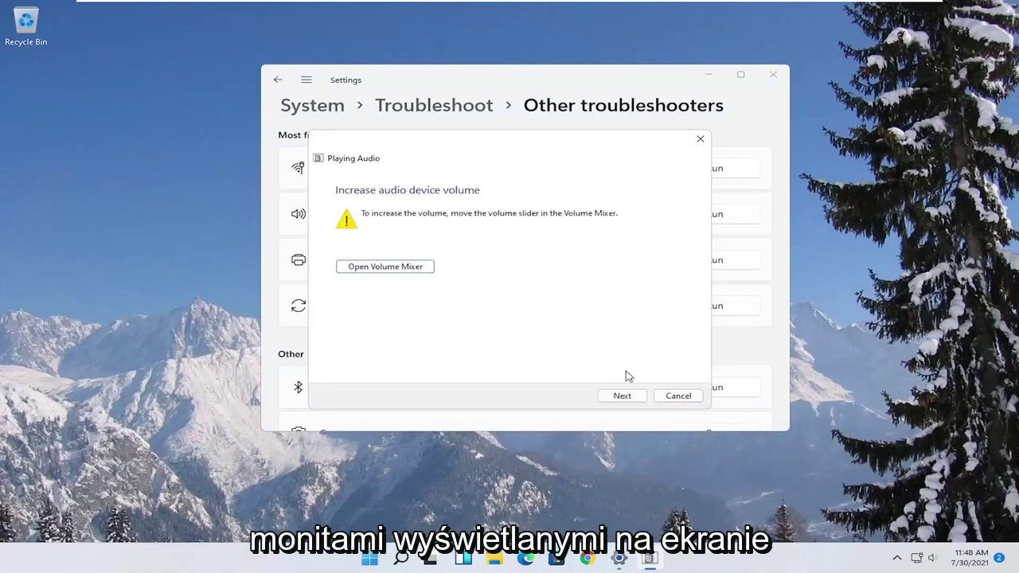
left_click(623, 395)
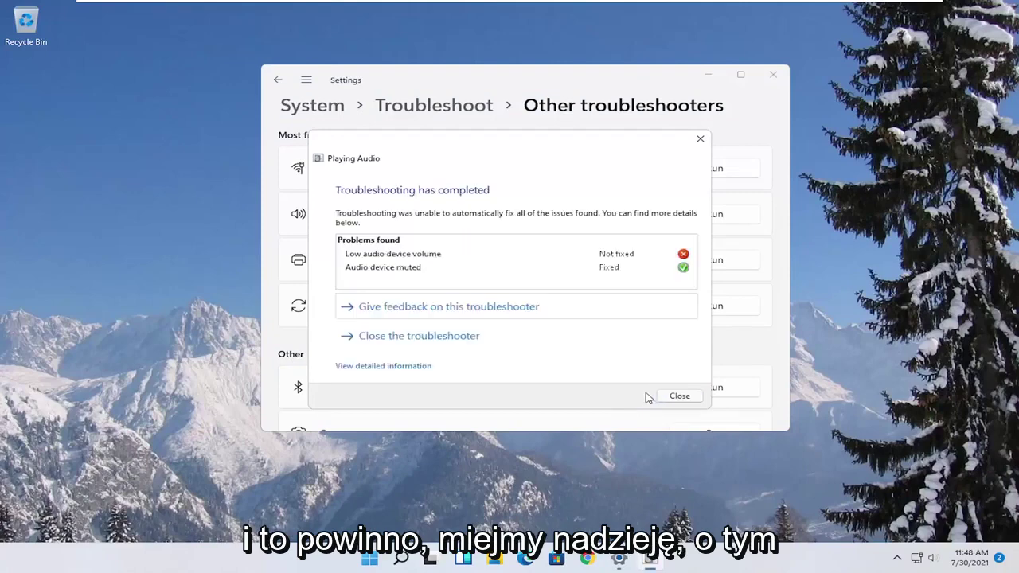
left_click(679, 396)
left_click(774, 74)
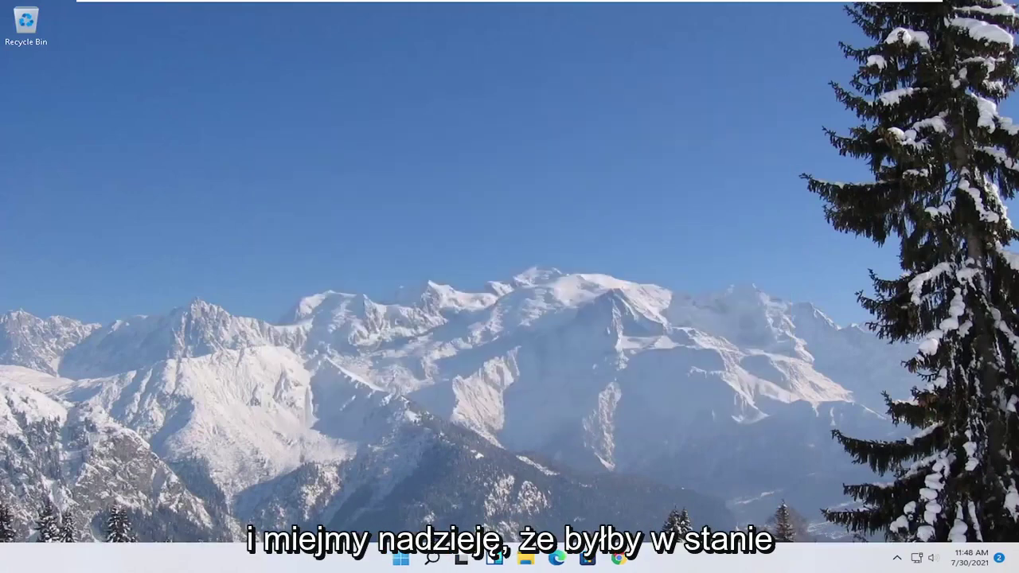
Step: Launch Command Prompt as administrator from a 'cmd' search, approving the UAC prompt
left_click(400, 559)
type("cm")
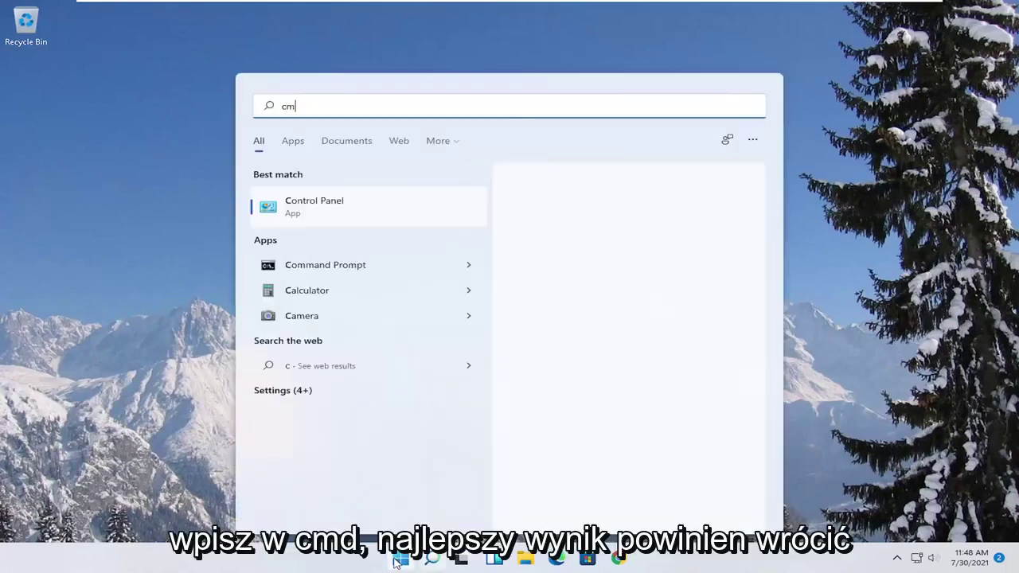
type("d")
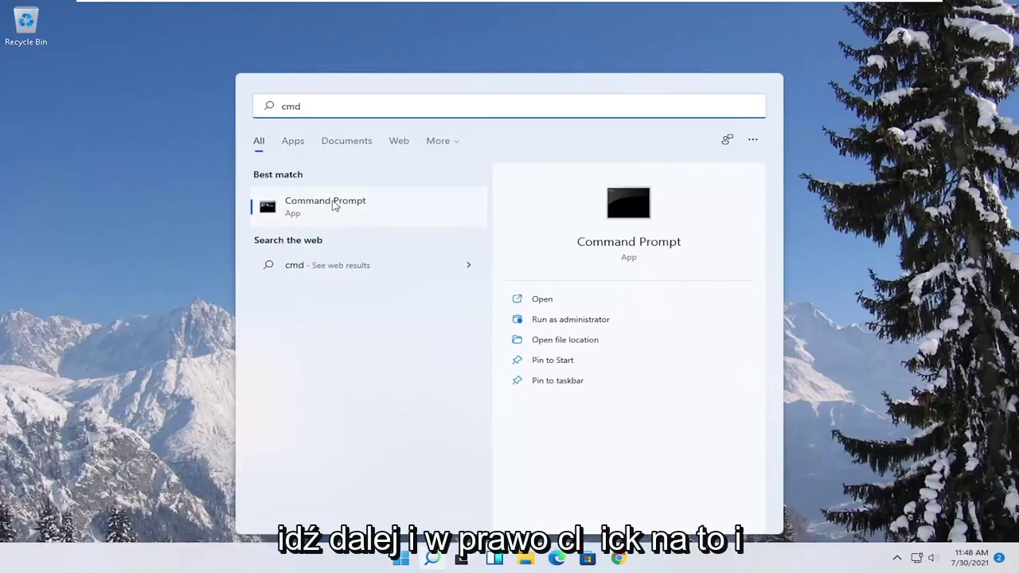
right_click(333, 210)
left_click(385, 218)
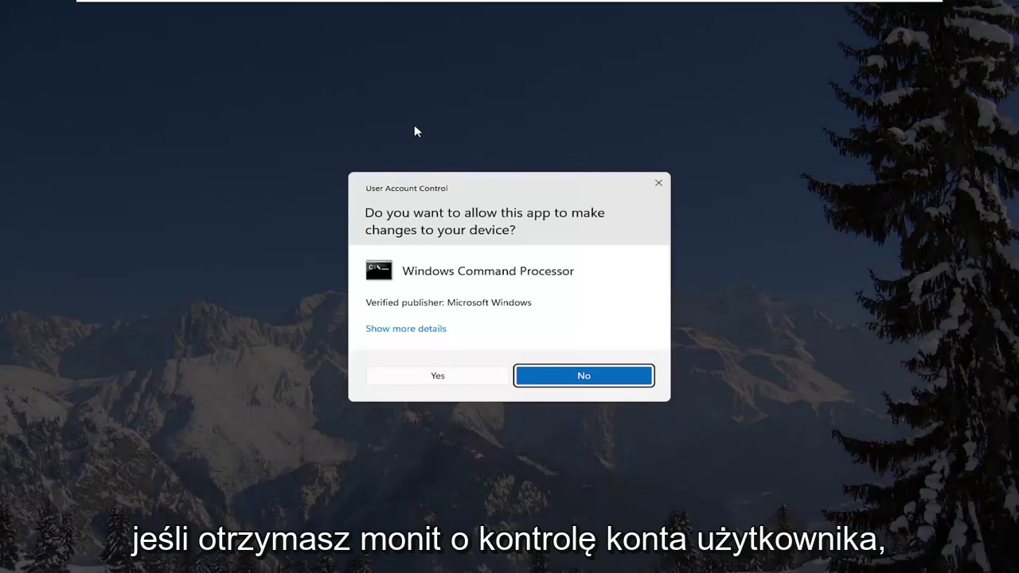
left_click(457, 376)
type("sfc")
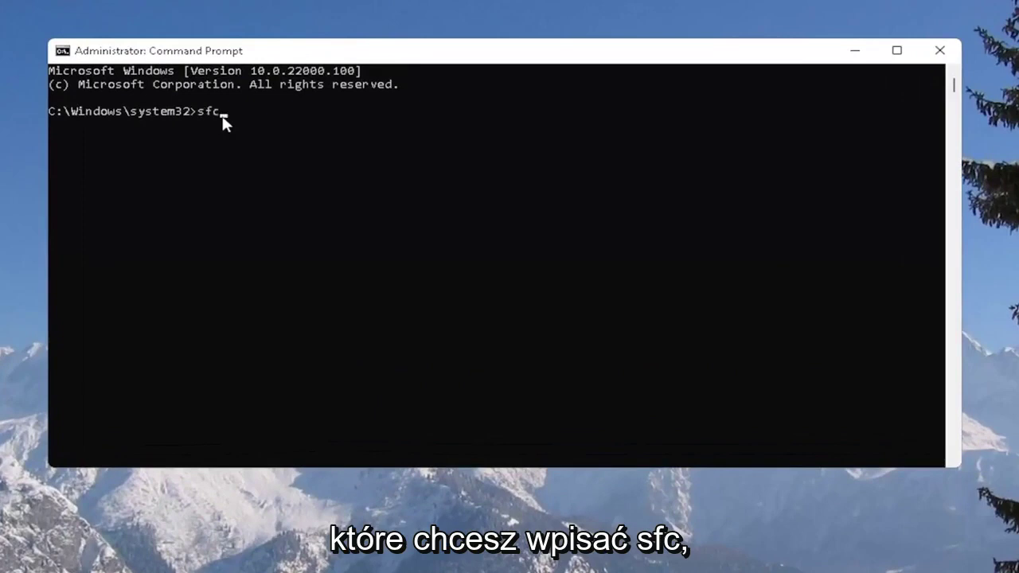
Step: Run sfc /scannow and wait for 100% verification with no integrity violations
type(" /")
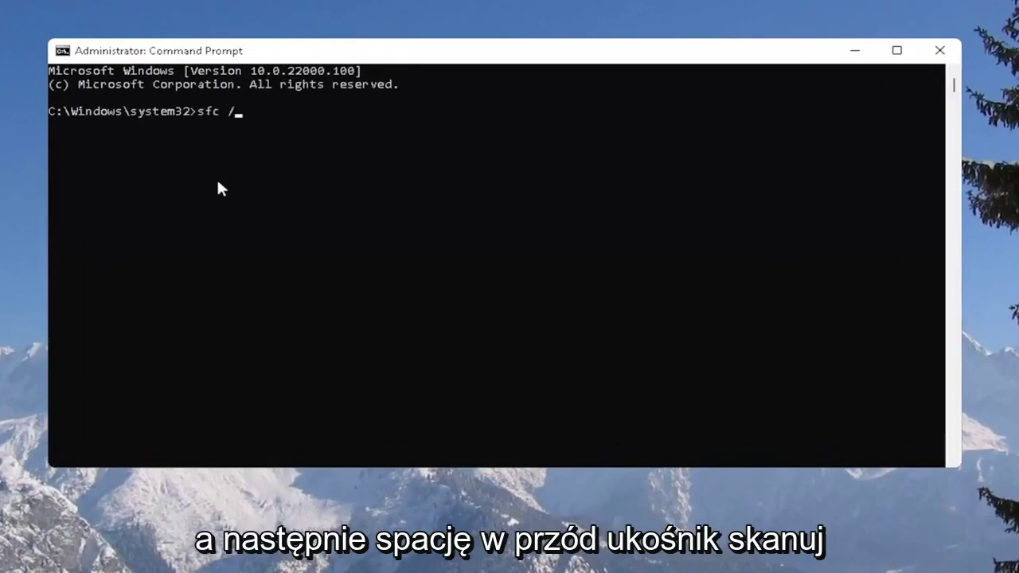
type("scannow")
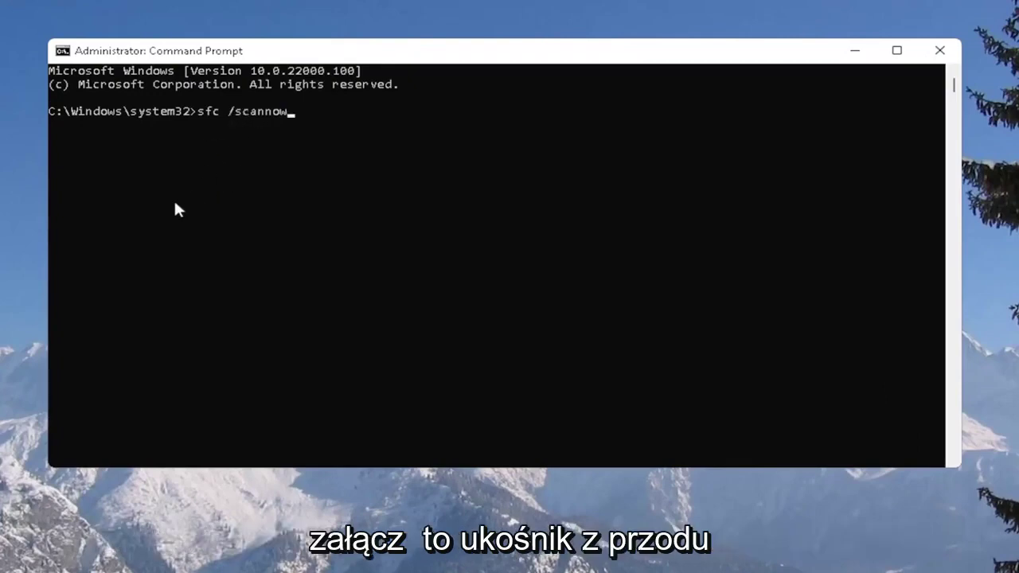
key("Return")
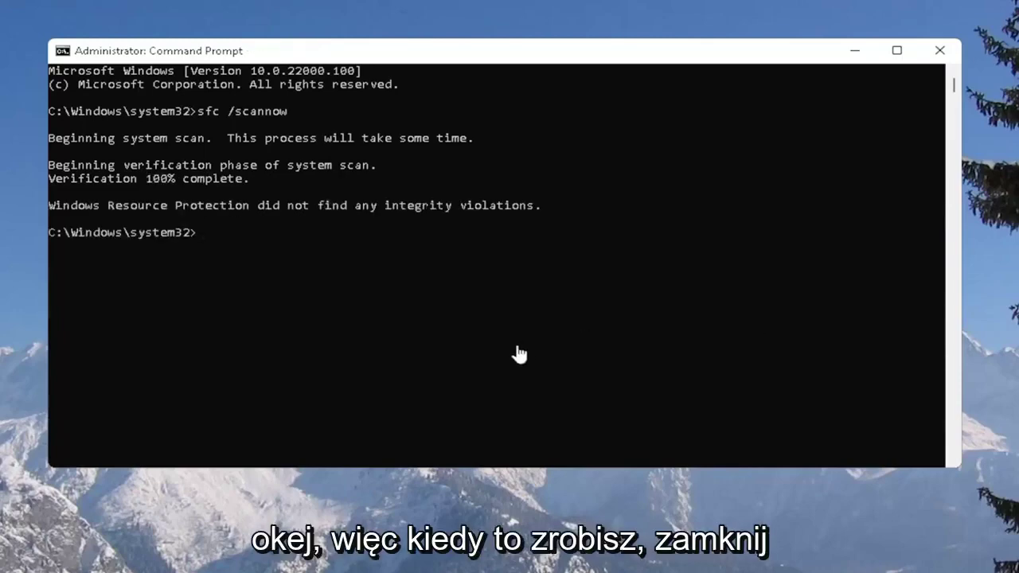
Step: Close Command Prompt and bring up Start's quick-access power options
left_click(940, 50)
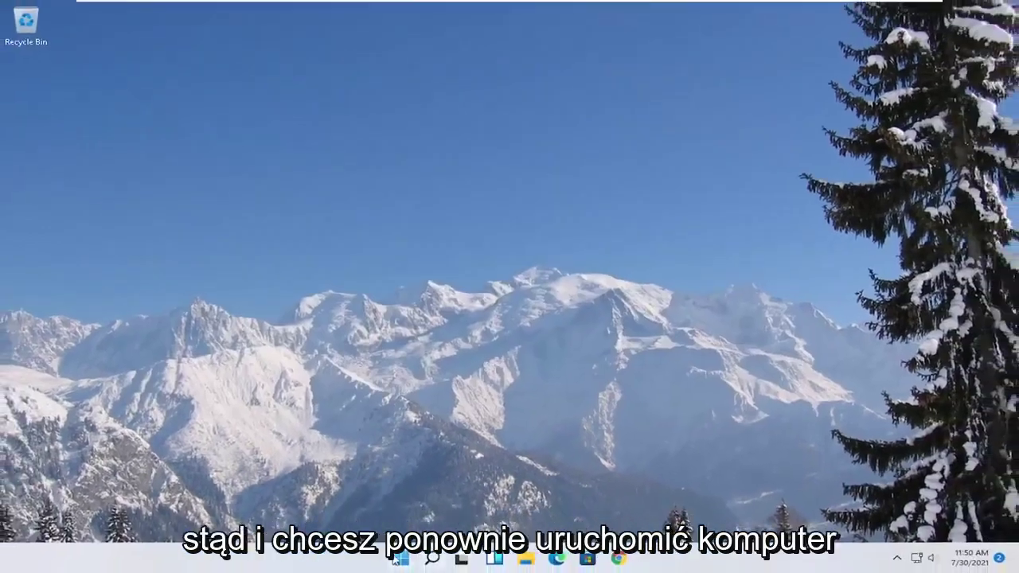
right_click(401, 559)
mouse_move(389, 507)
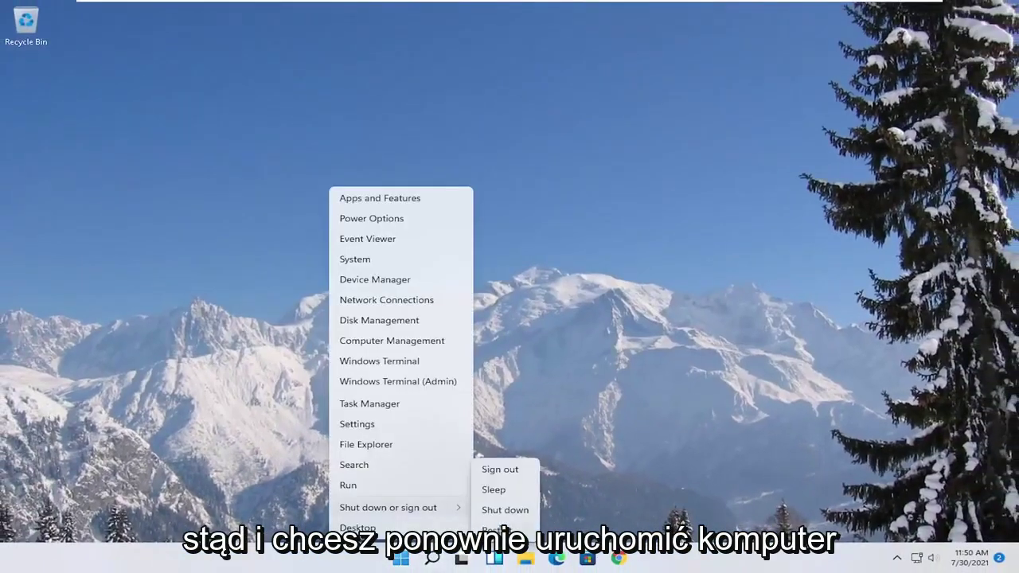